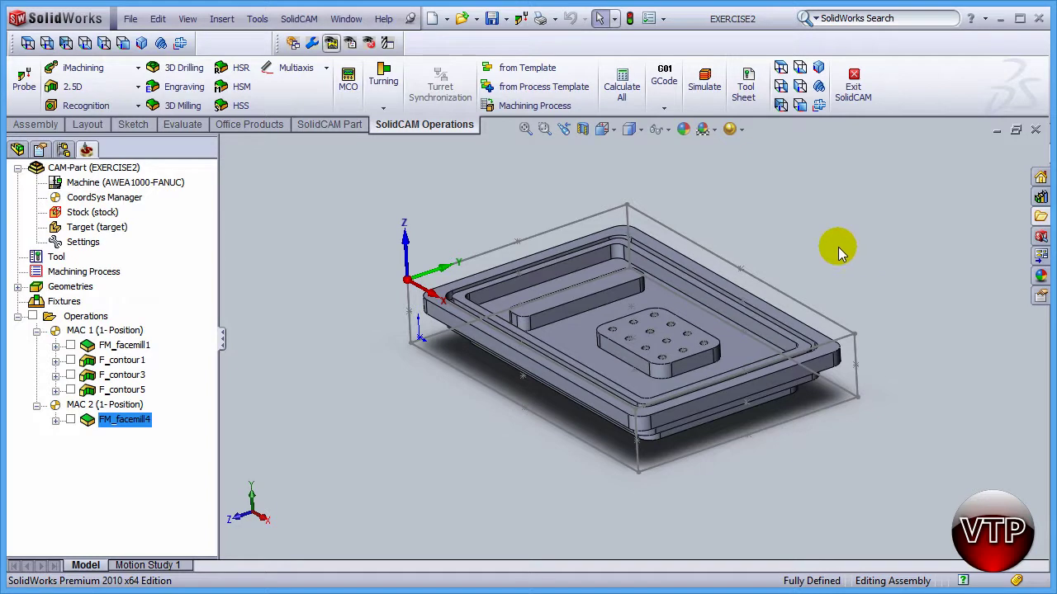
Orbit the view to look down on the part from above
middle_drag(516, 404, 633, 416)
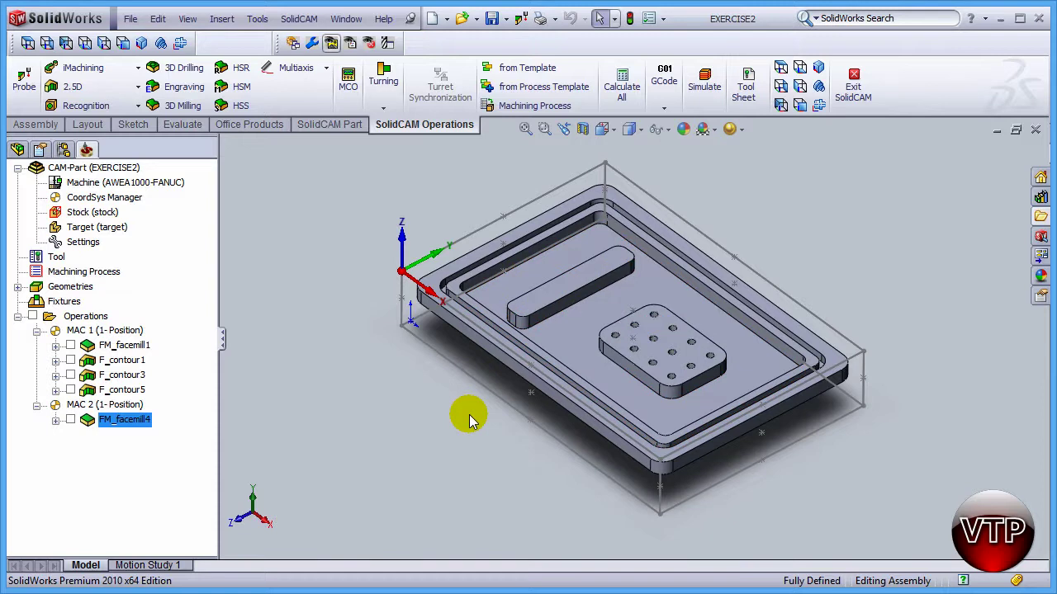
Add a Pocket milling operation using the MAC 2 (1- Position) coordinate system
right_click(83, 317)
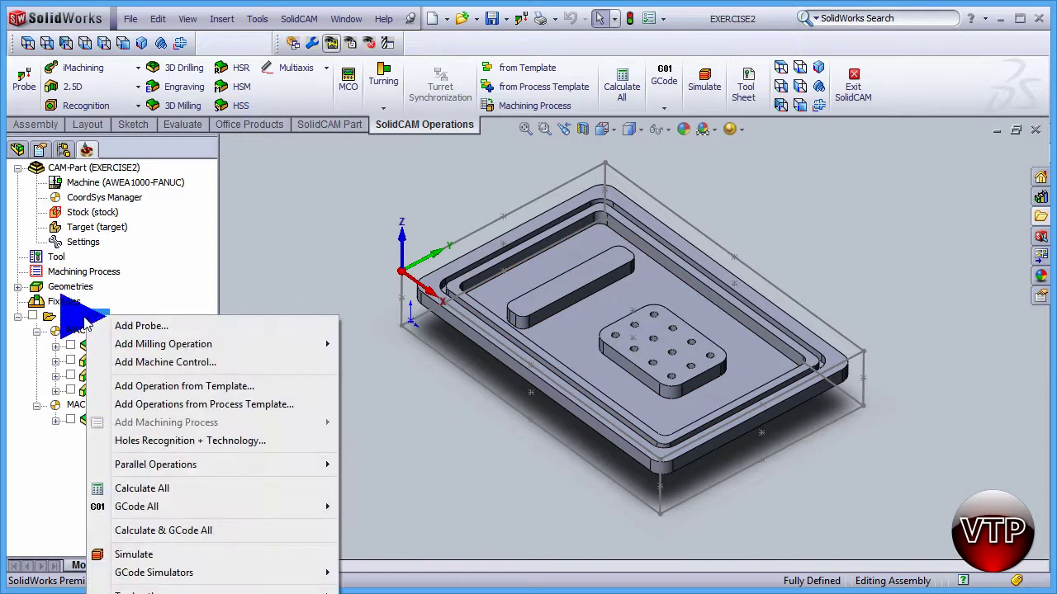
mouse_move(138, 350)
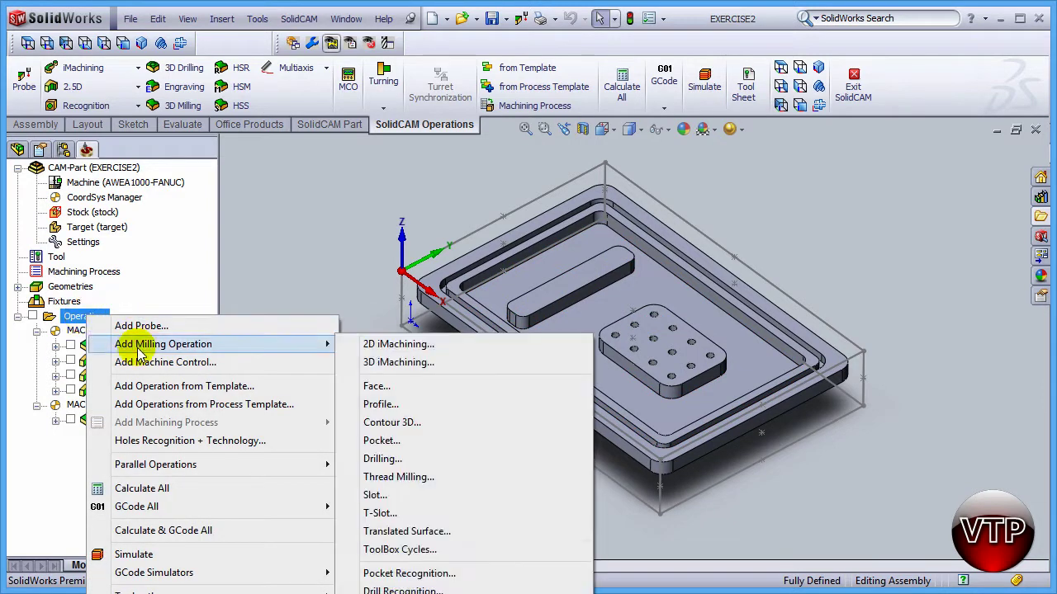
click(399, 443)
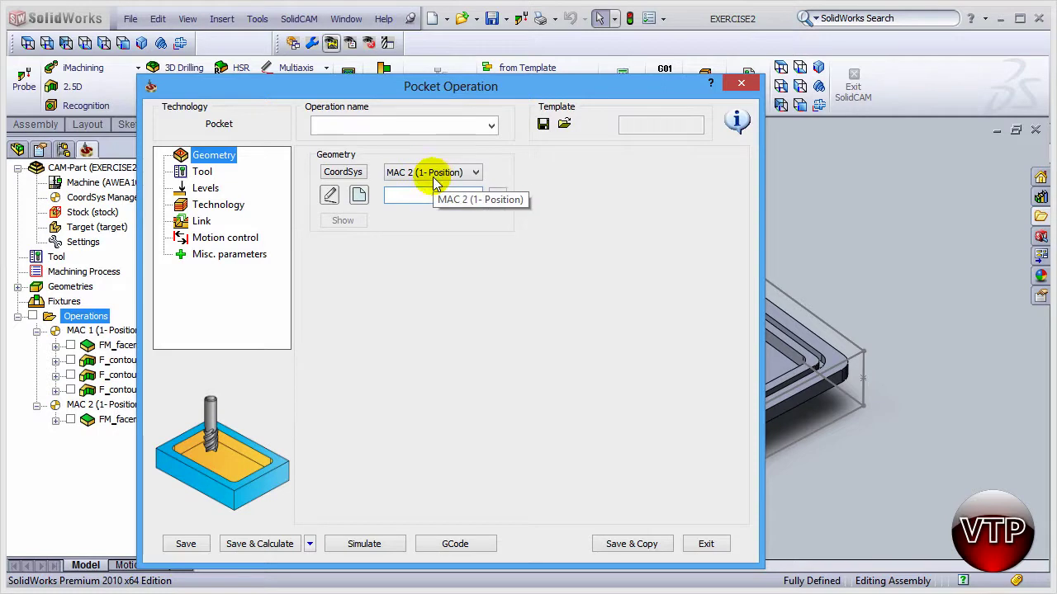
drag(378, 89, 471, 90)
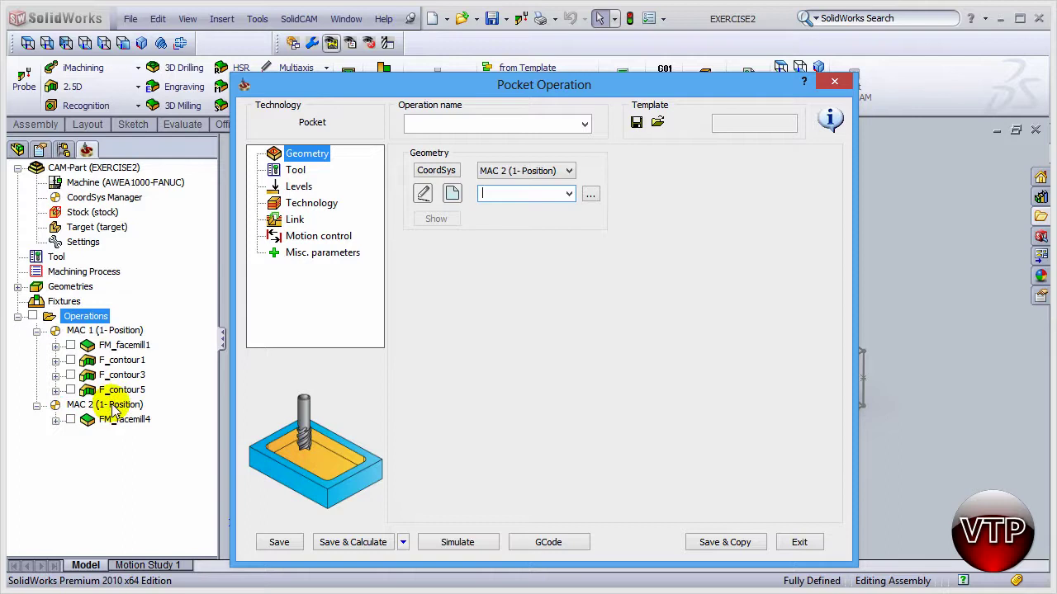
Create geometry contour8 from the pocket floor's three chains with Multi-chain Add
click(451, 193)
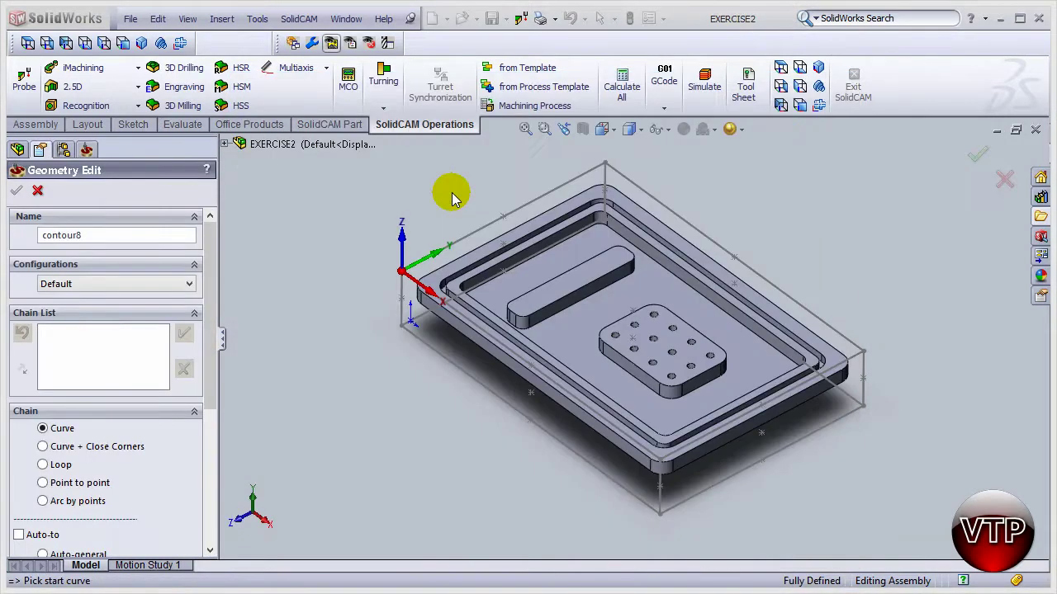
drag(215, 268, 207, 389)
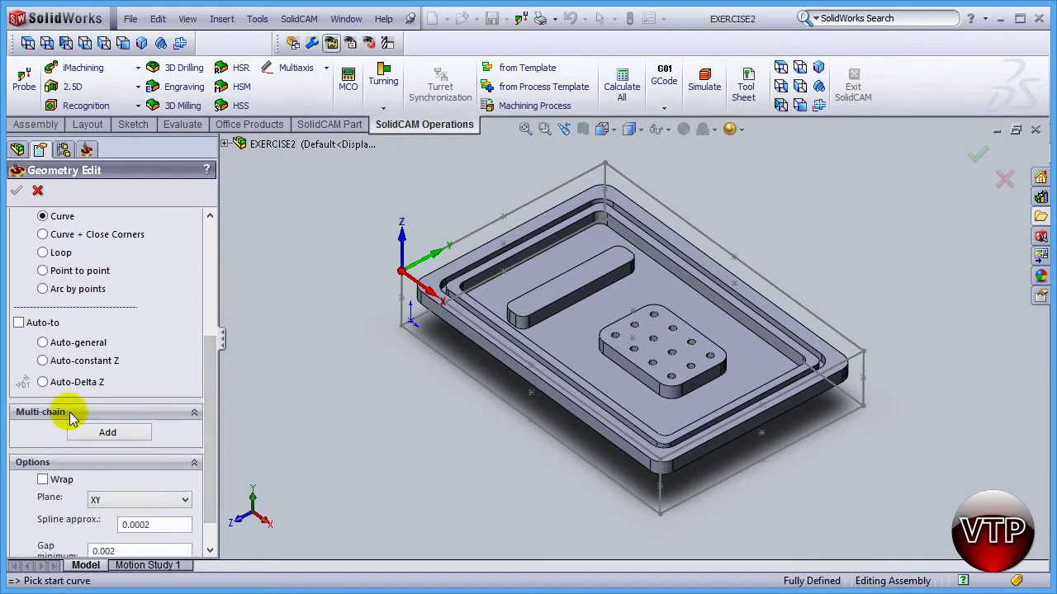
click(97, 432)
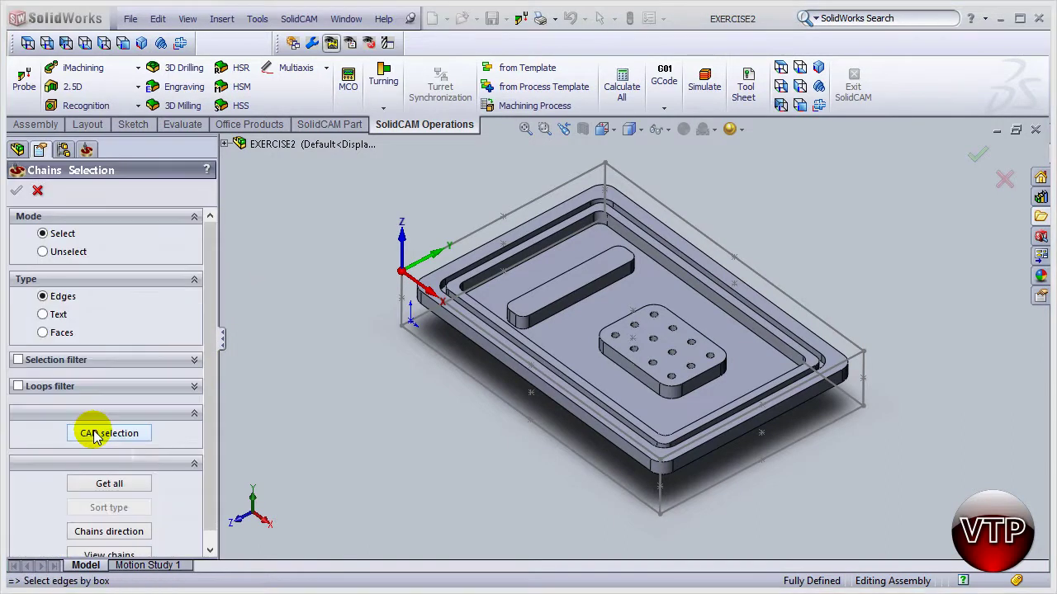
click(604, 316)
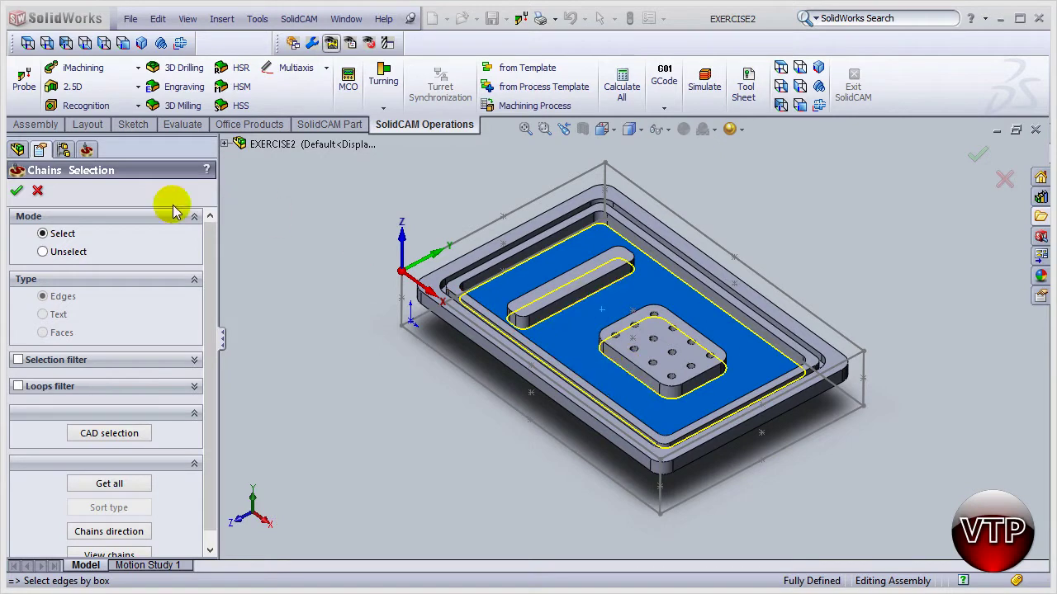
click(16, 191)
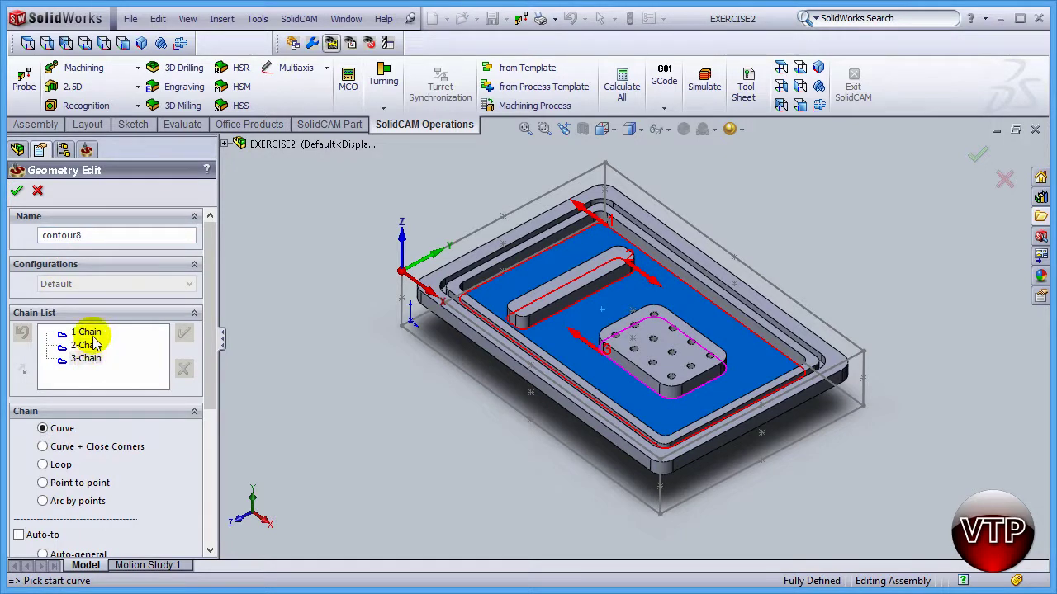
click(16, 192)
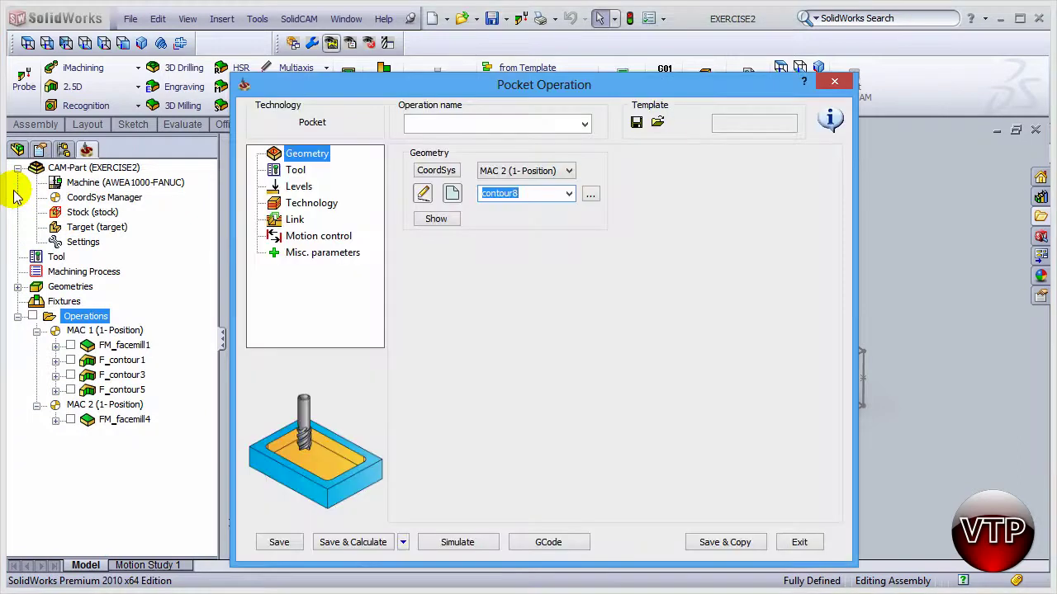
Open the tool list from the Tool page to choose the pocket's cutter
click(298, 171)
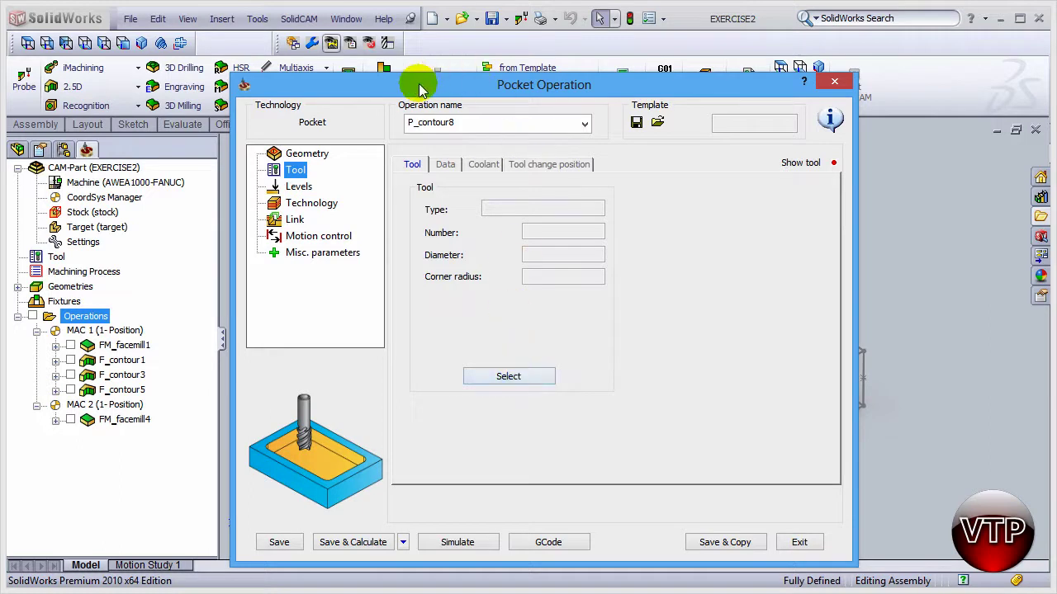
drag(417, 86, 962, 64)
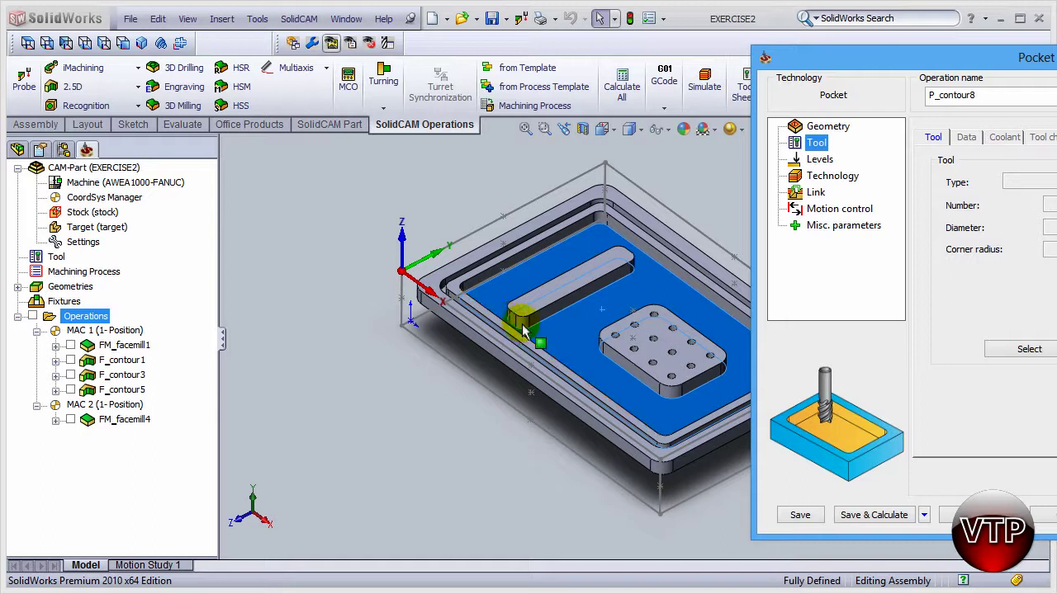
click(1028, 349)
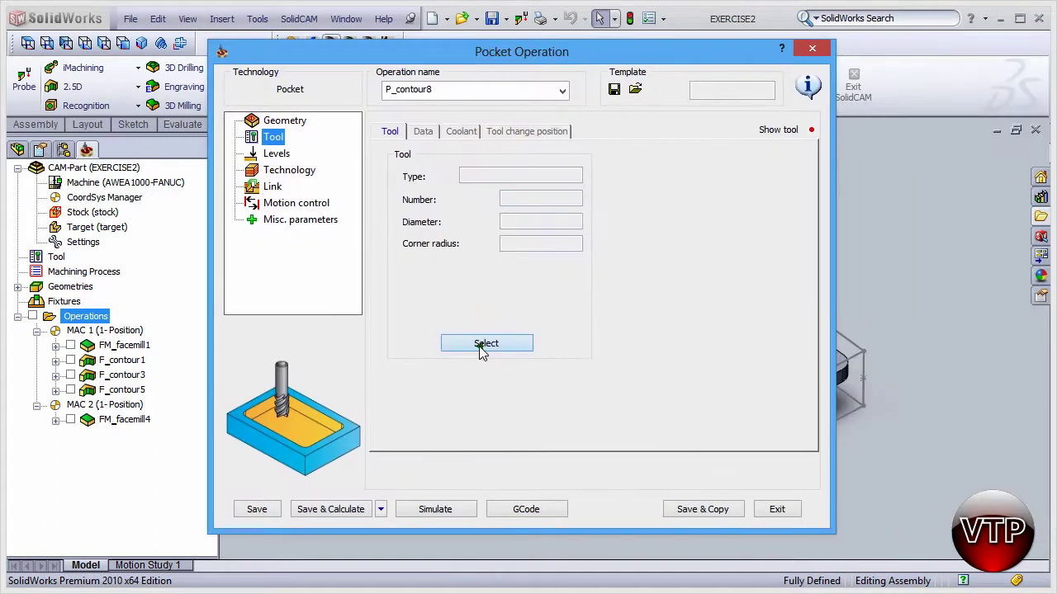
click(485, 343)
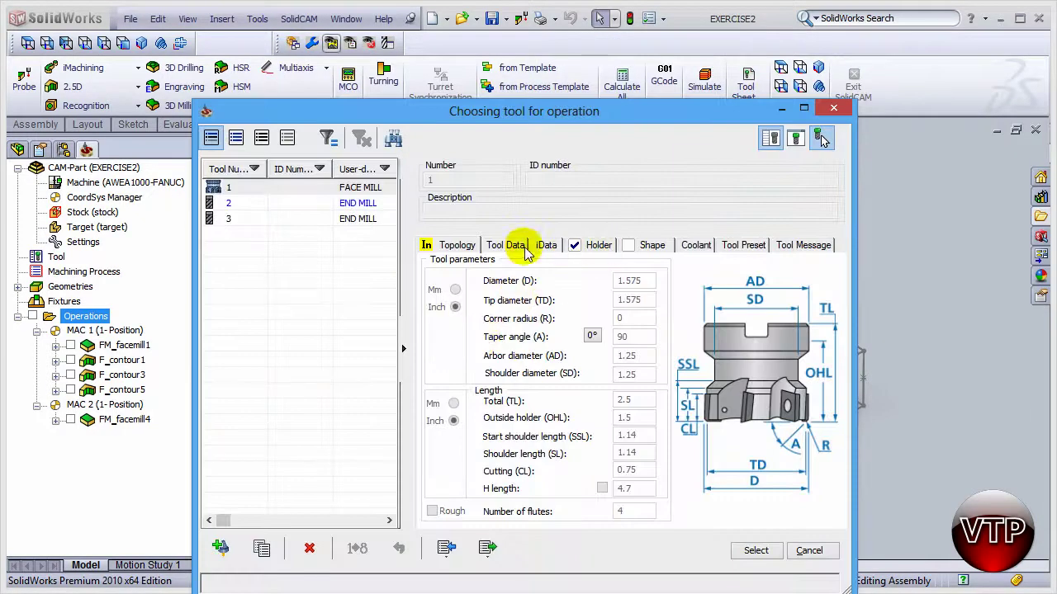
Assign tool 3, the 0.2-diameter end mill, to the pocket operation
click(364, 220)
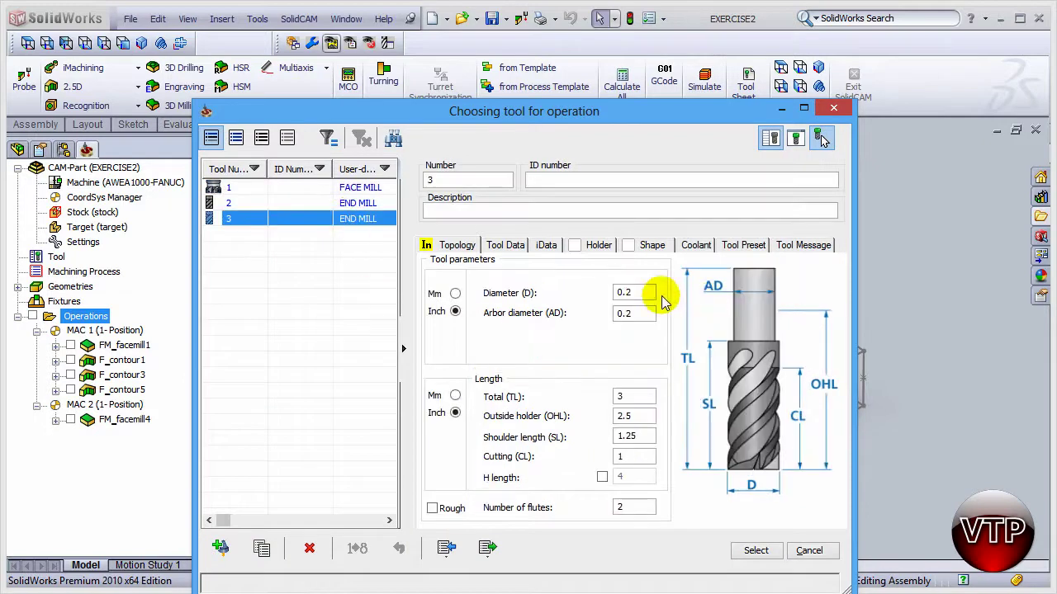
click(632, 293)
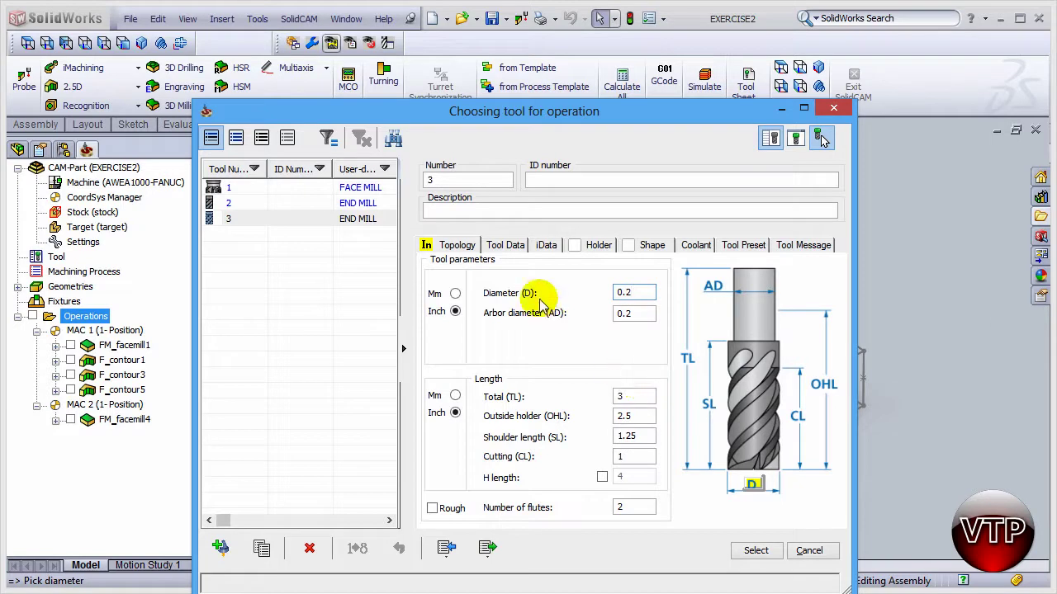
click(747, 552)
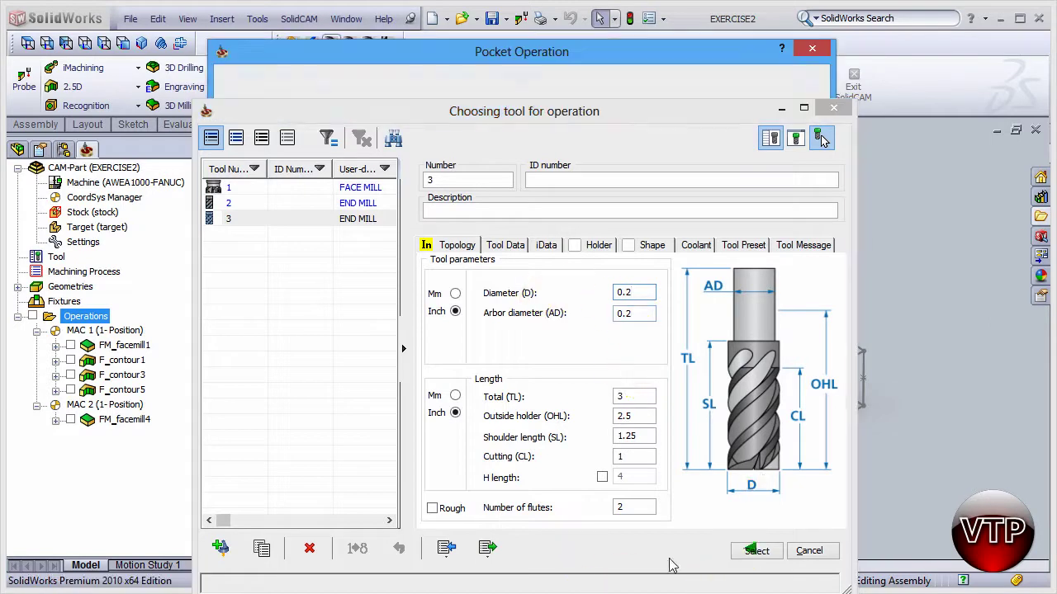
click(274, 157)
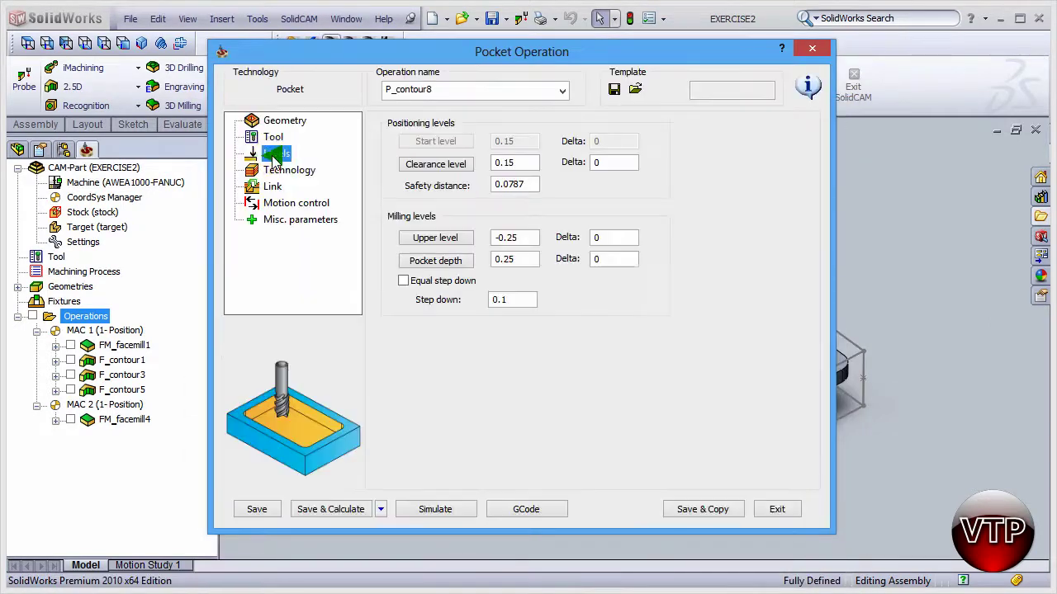
Set the upper level from the slot top (-0.25) and pocket depth from the floor (-0.5)
click(422, 244)
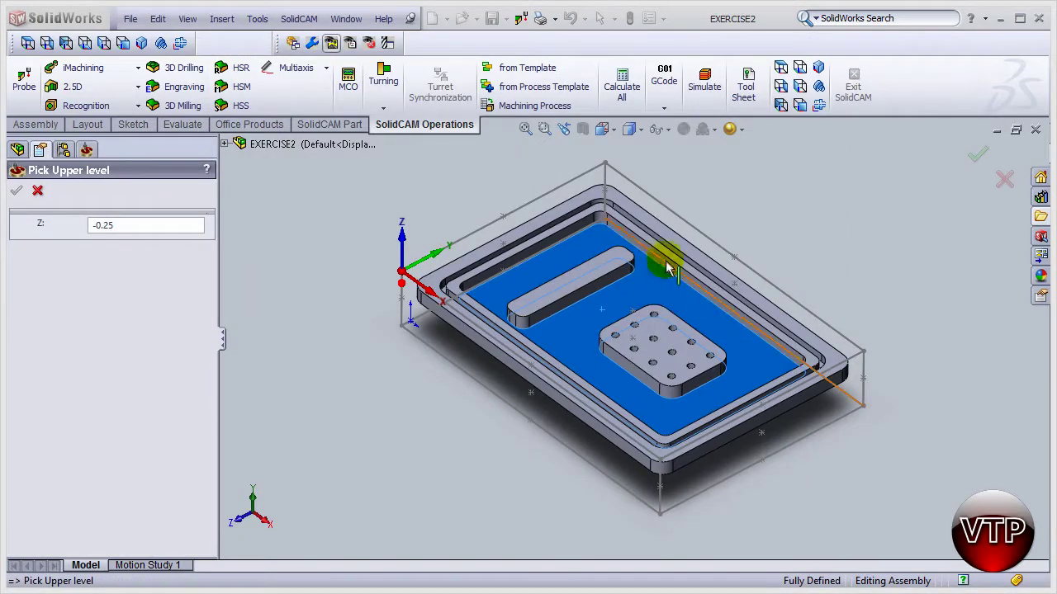
click(614, 259)
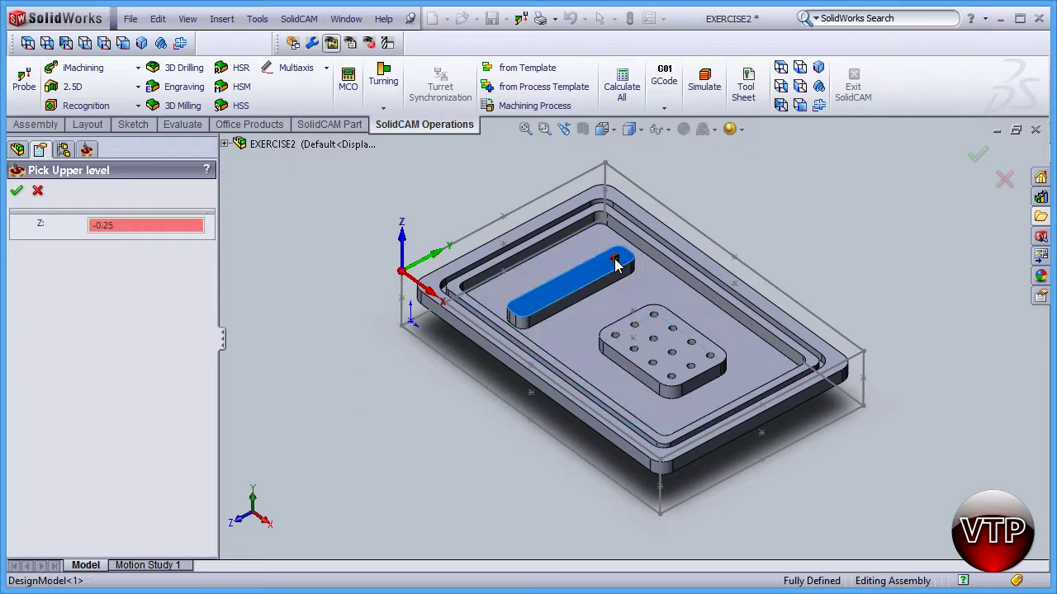
click(17, 193)
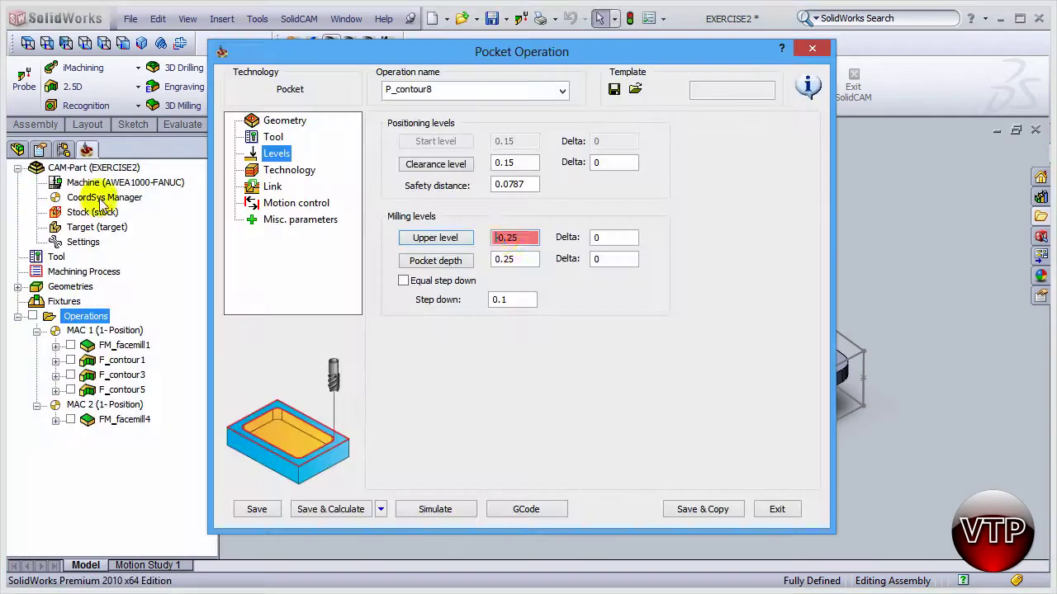
click(463, 263)
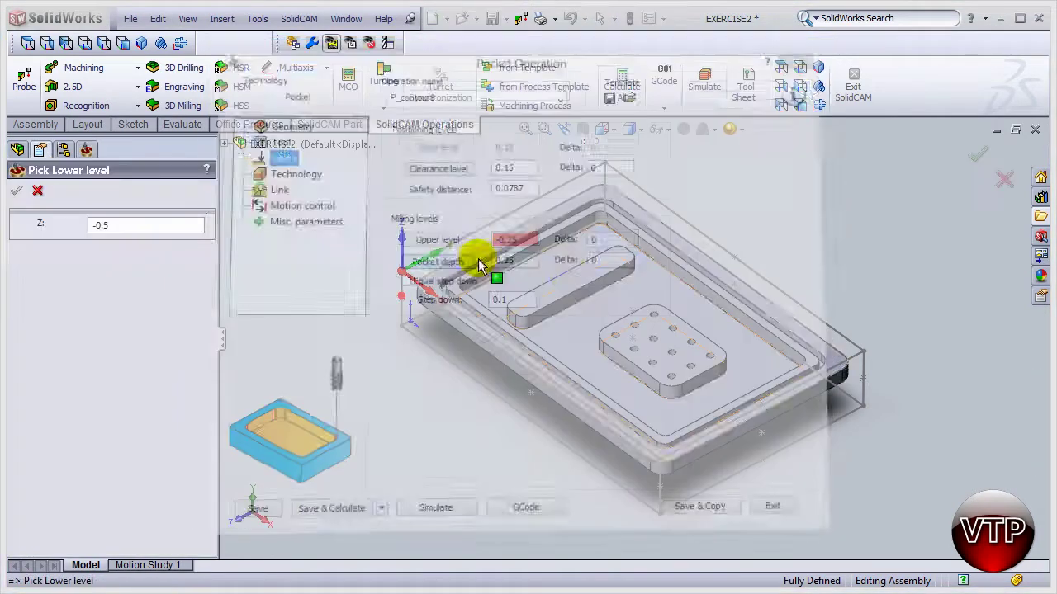
click(607, 309)
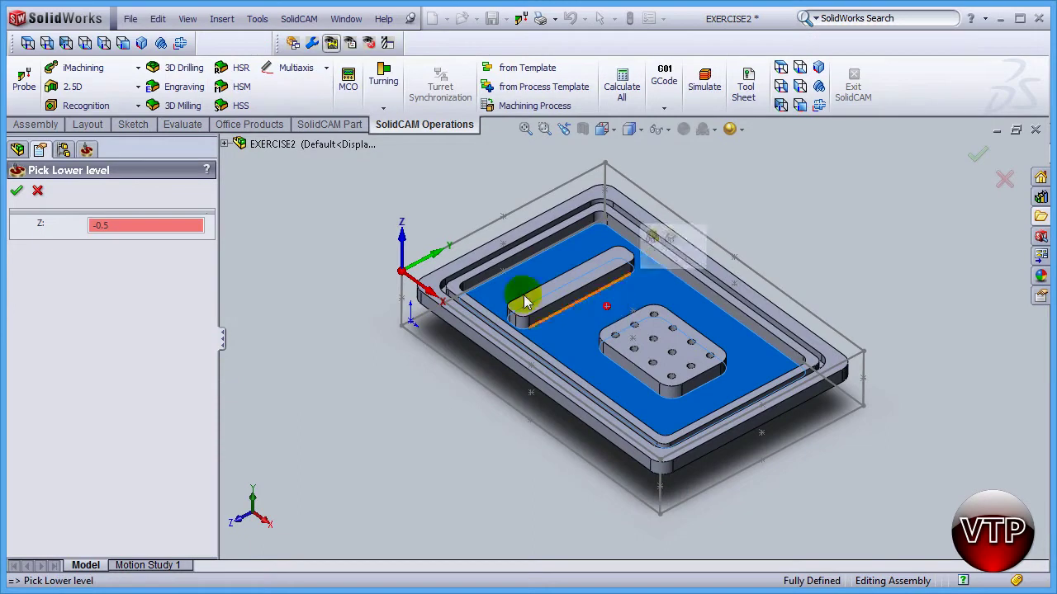
click(16, 191)
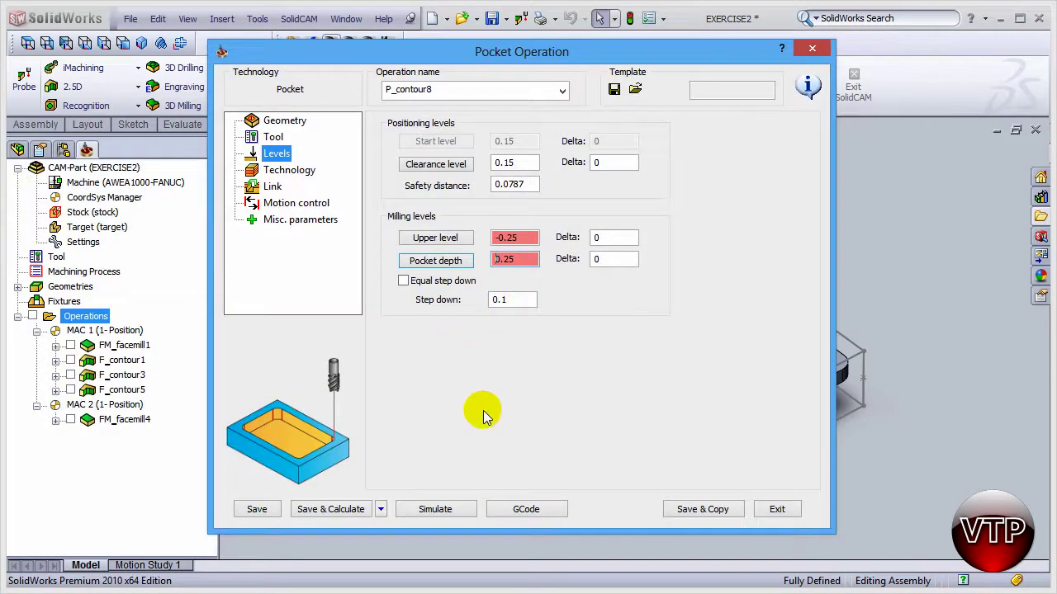
click(274, 169)
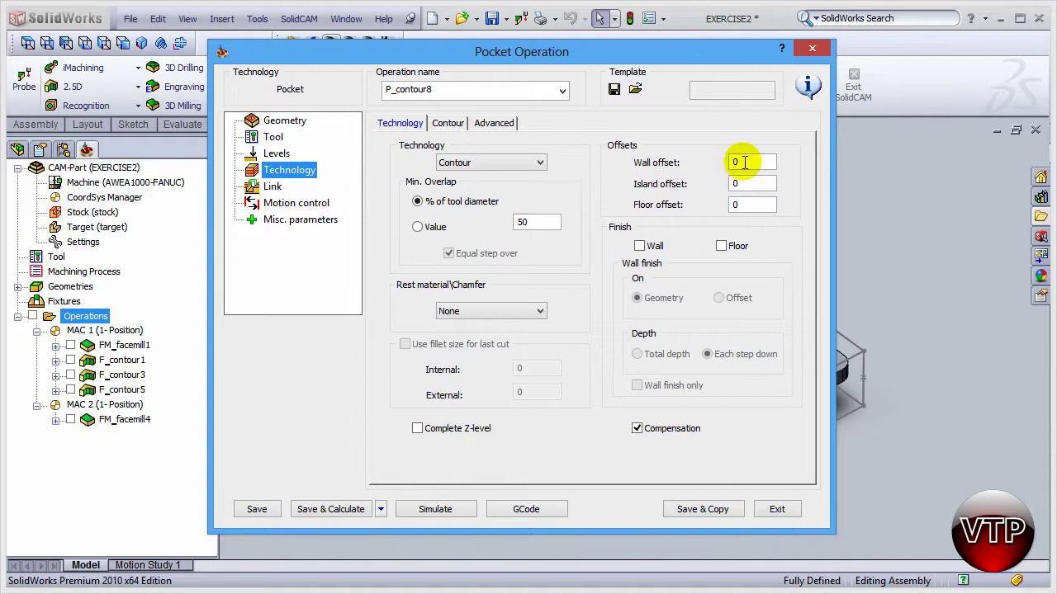
Set wall, island and floor offsets to 0.005 and enable wall and floor finishing
mouse_move(739, 162)
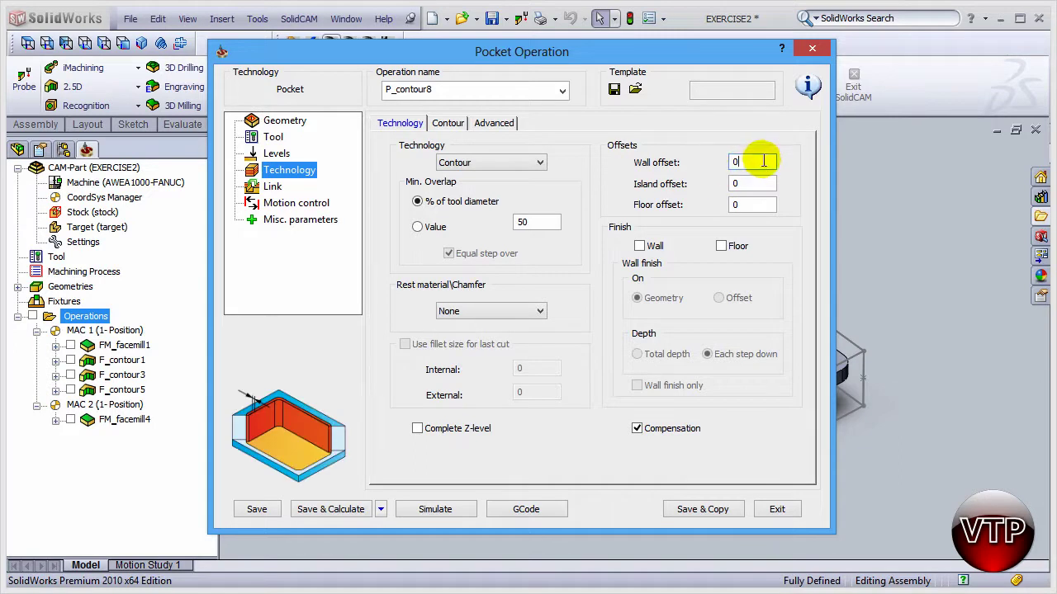
double_click(758, 161)
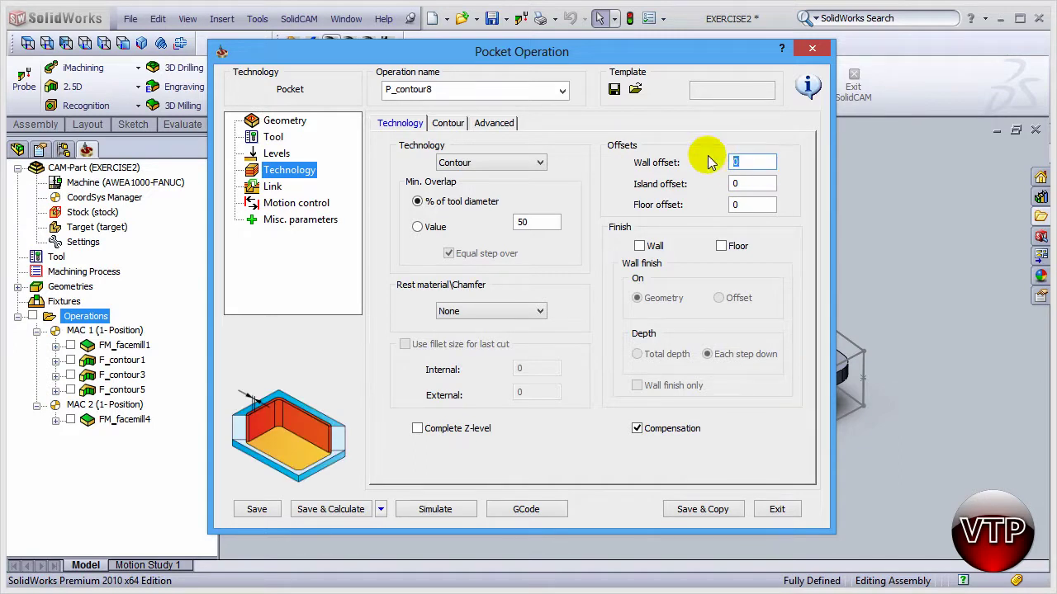
text(.005)
double_click(747, 183)
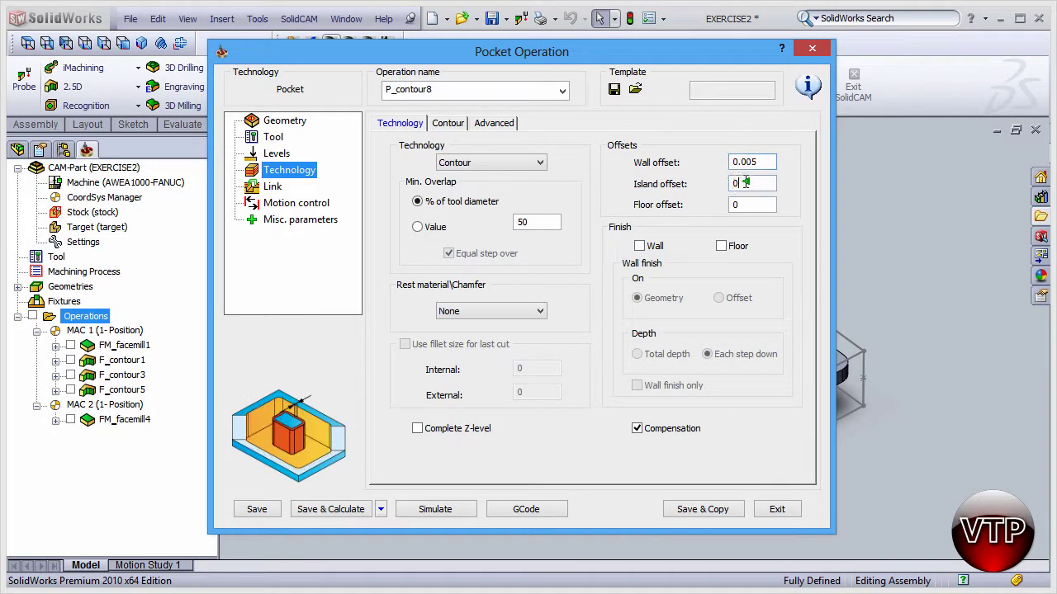
text(.005)
double_click(739, 187)
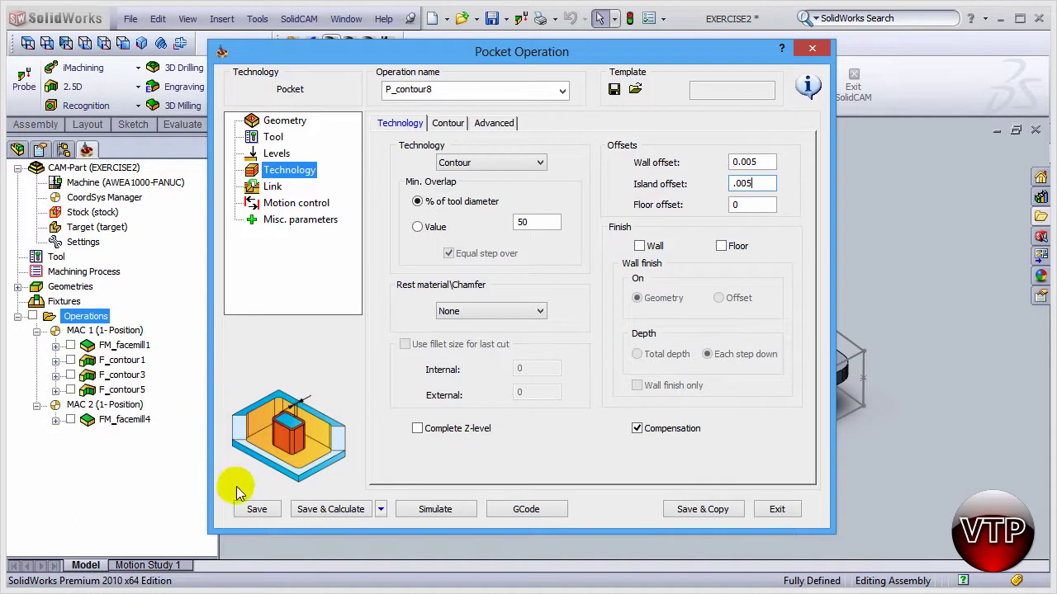
click(743, 206)
double_click(743, 206)
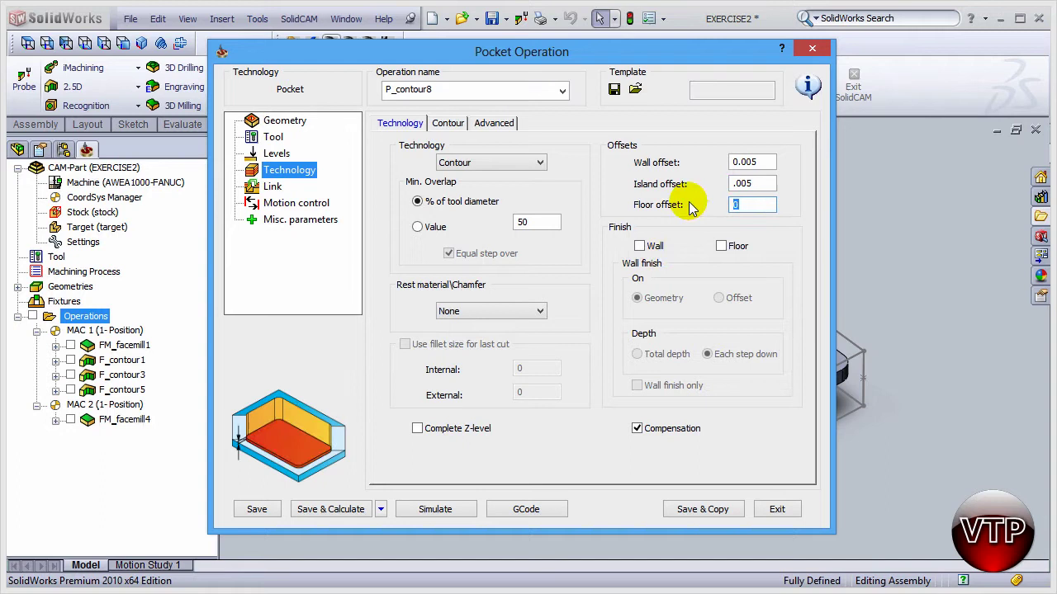
text(.005)
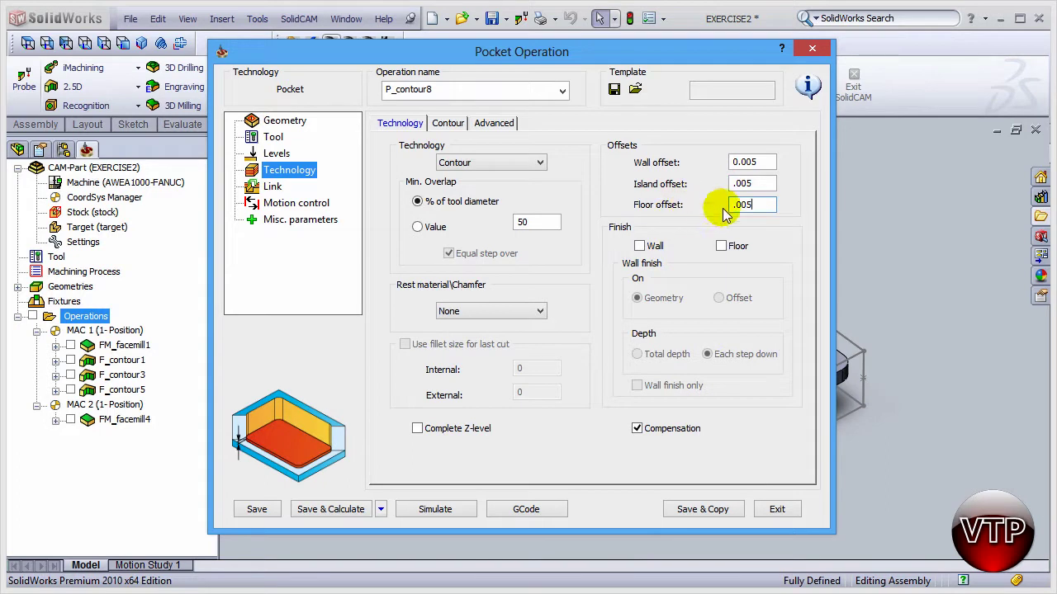
click(640, 246)
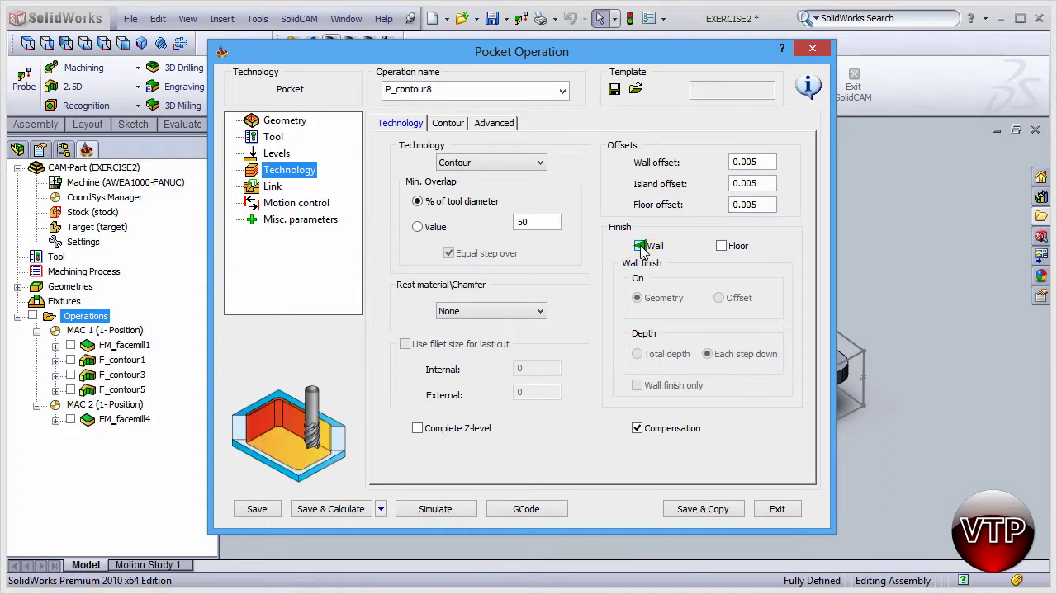
click(721, 246)
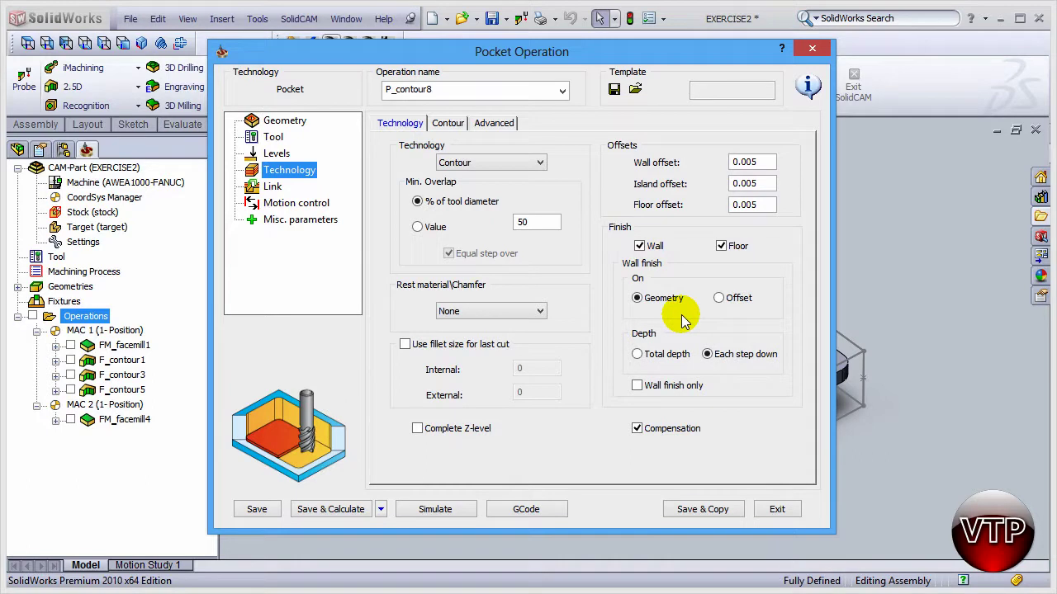
Switch ramping to Helical with a 5° angle and 0.005 radius
click(272, 187)
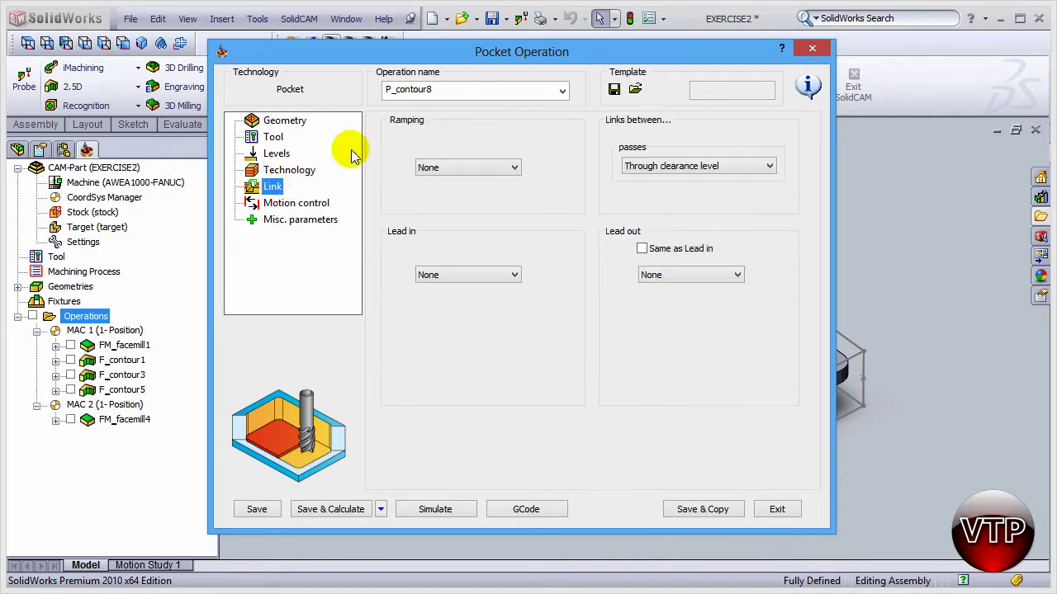
click(495, 167)
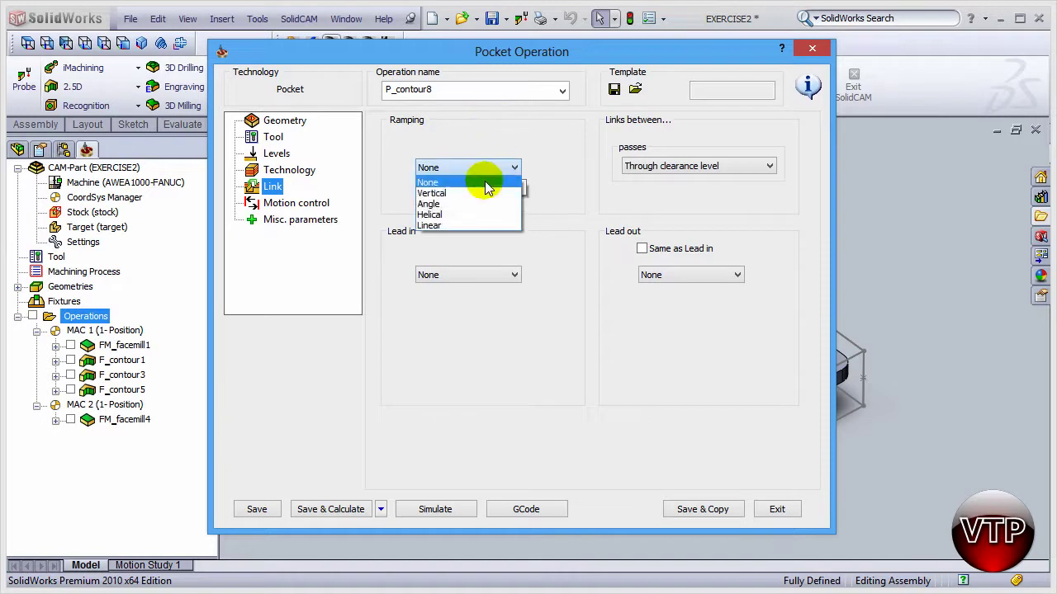
click(475, 213)
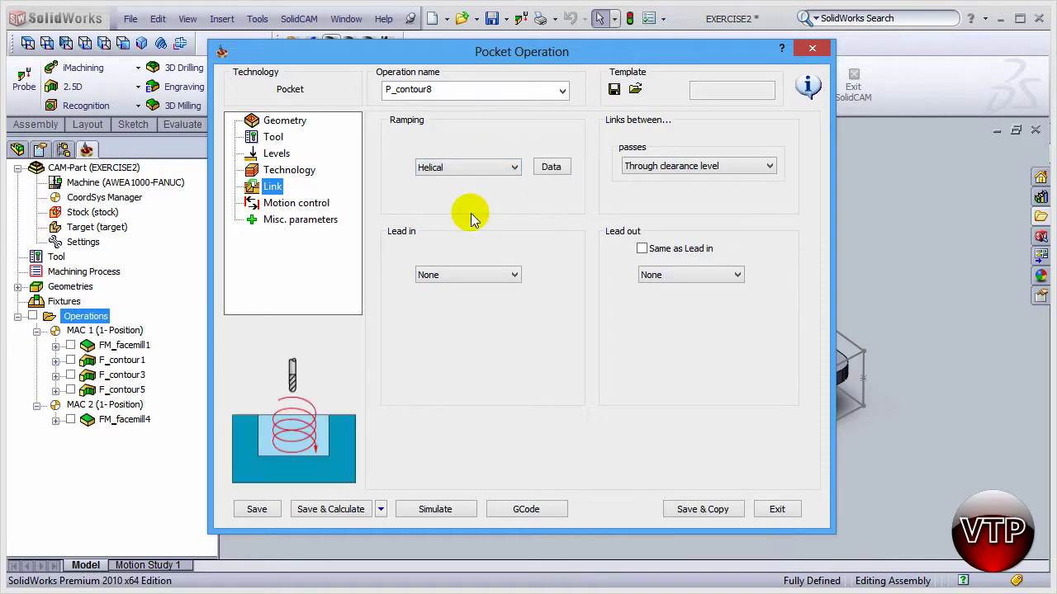
click(552, 168)
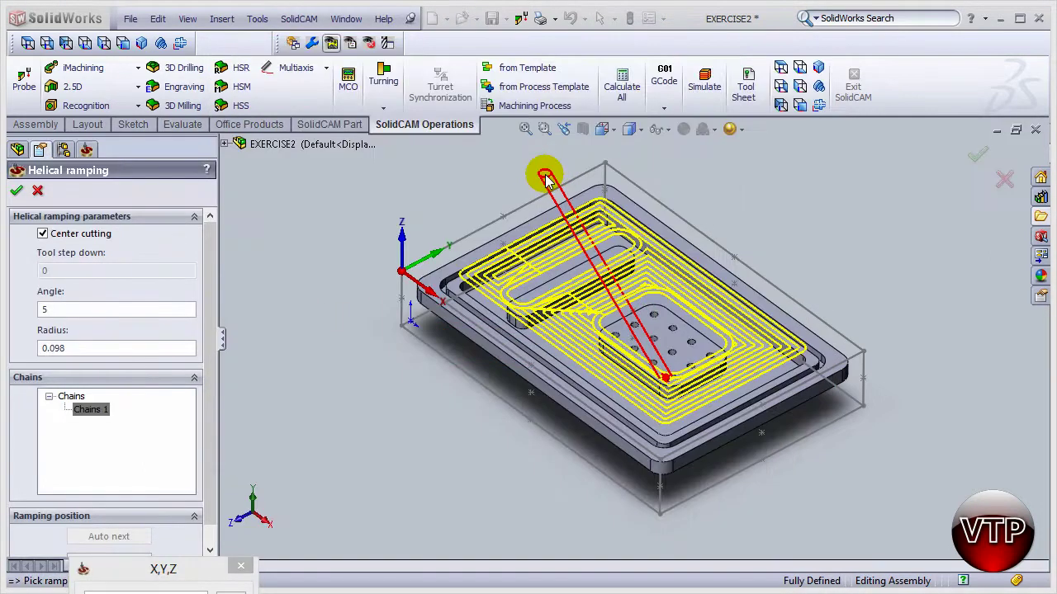
drag(126, 573, 353, 473)
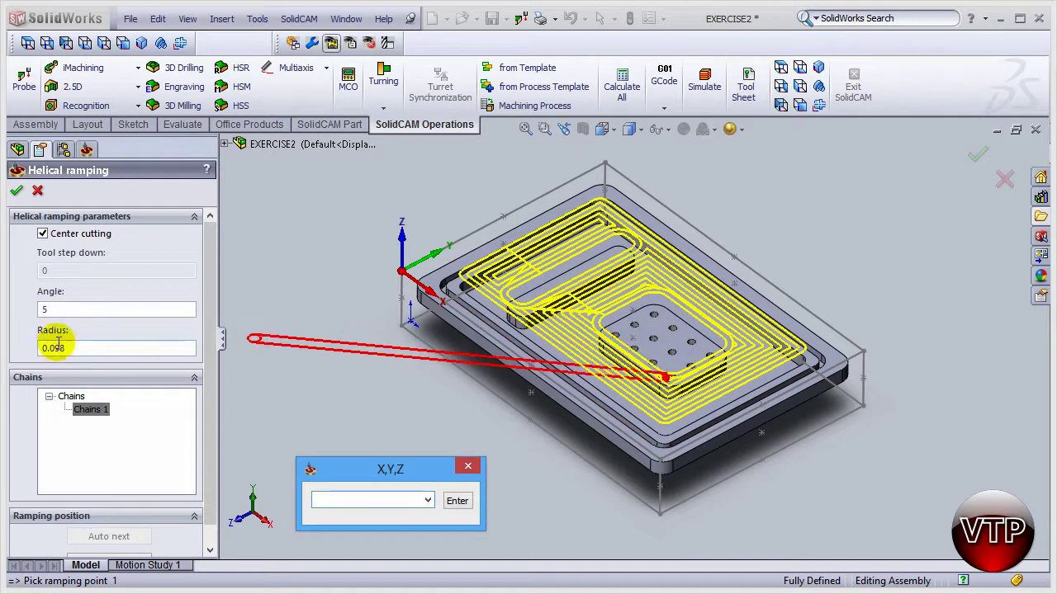
click(84, 351)
double_click(82, 350)
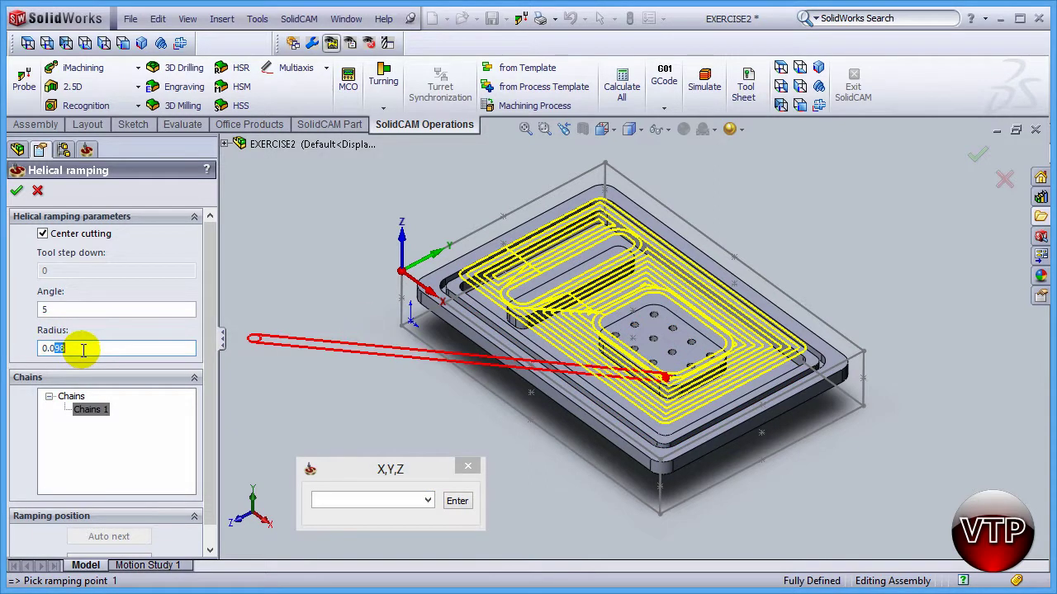
text(05)
click(17, 192)
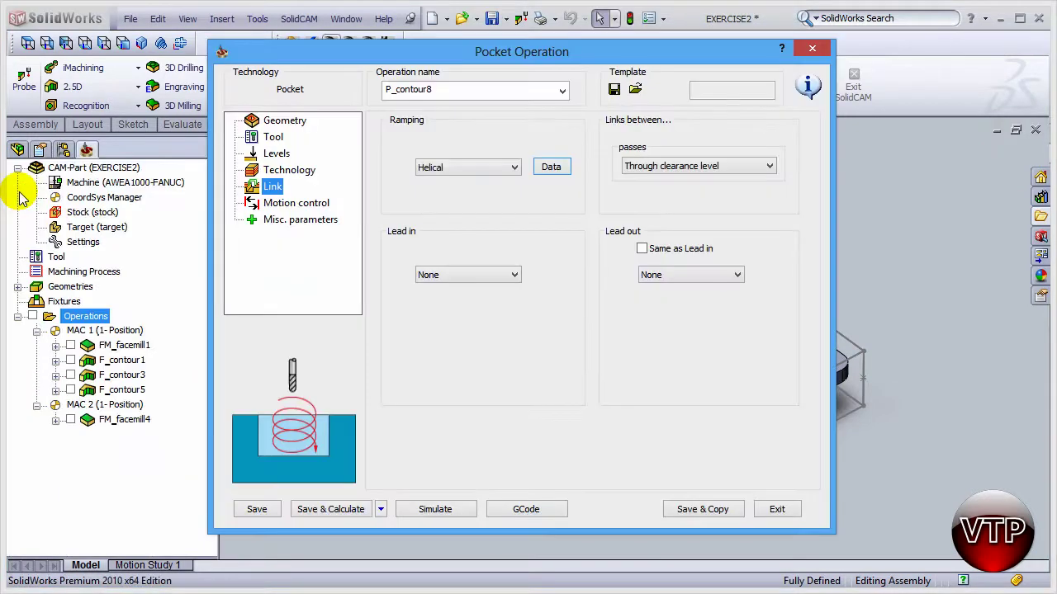
Use an Arc lead-in of 0.005 radius and 90° angle, with lead-out same as lead-in
click(438, 275)
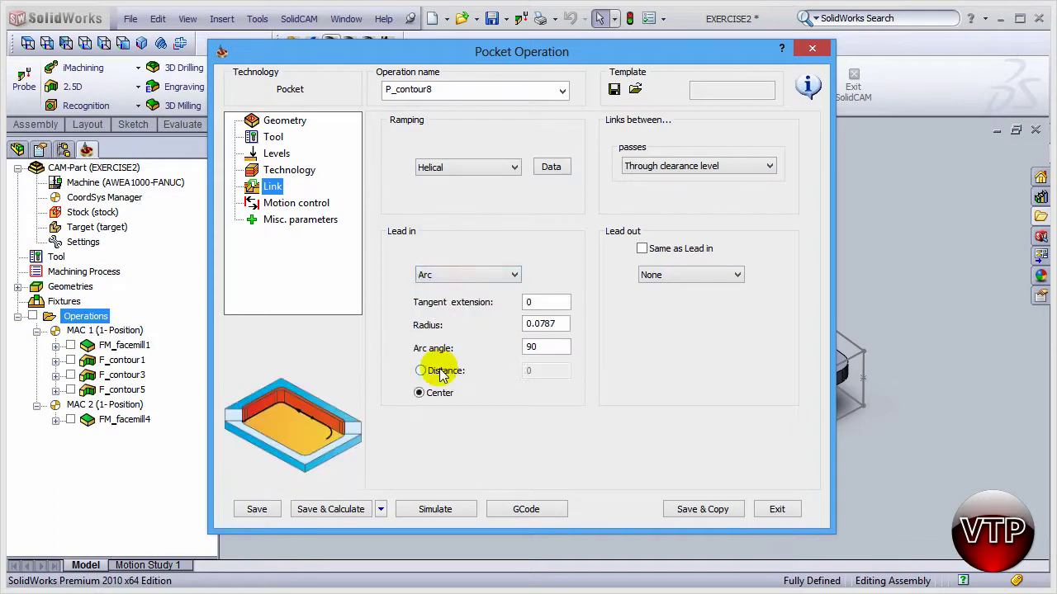
drag(538, 324, 589, 322)
text(05)
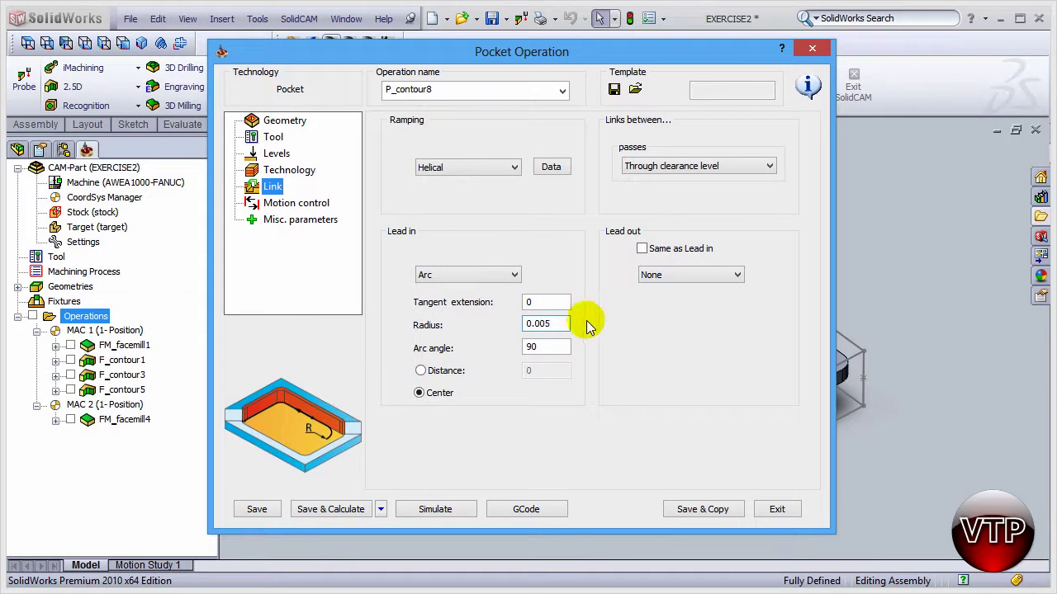
click(566, 345)
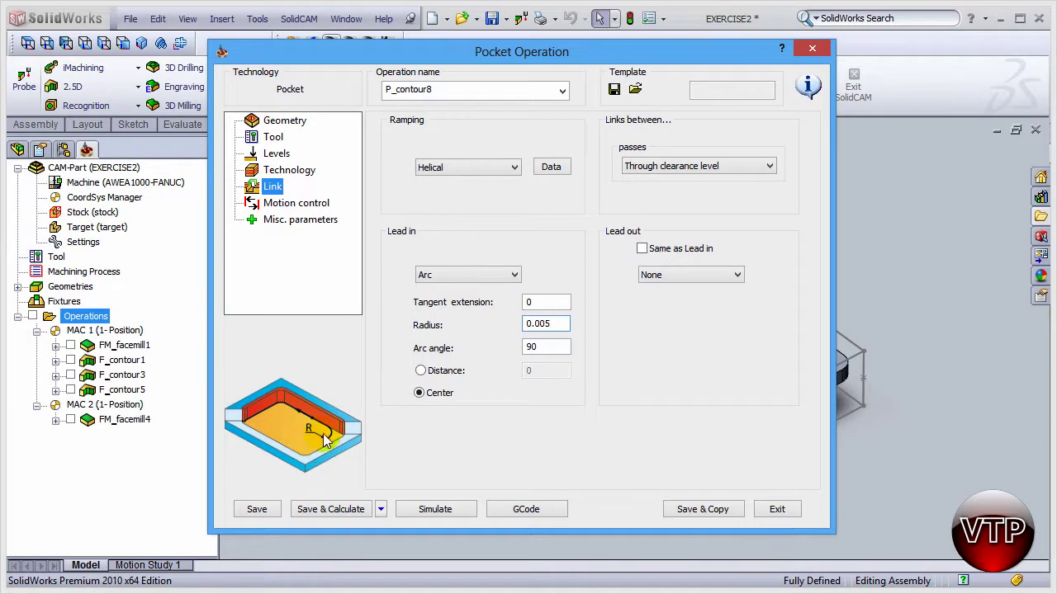
click(642, 249)
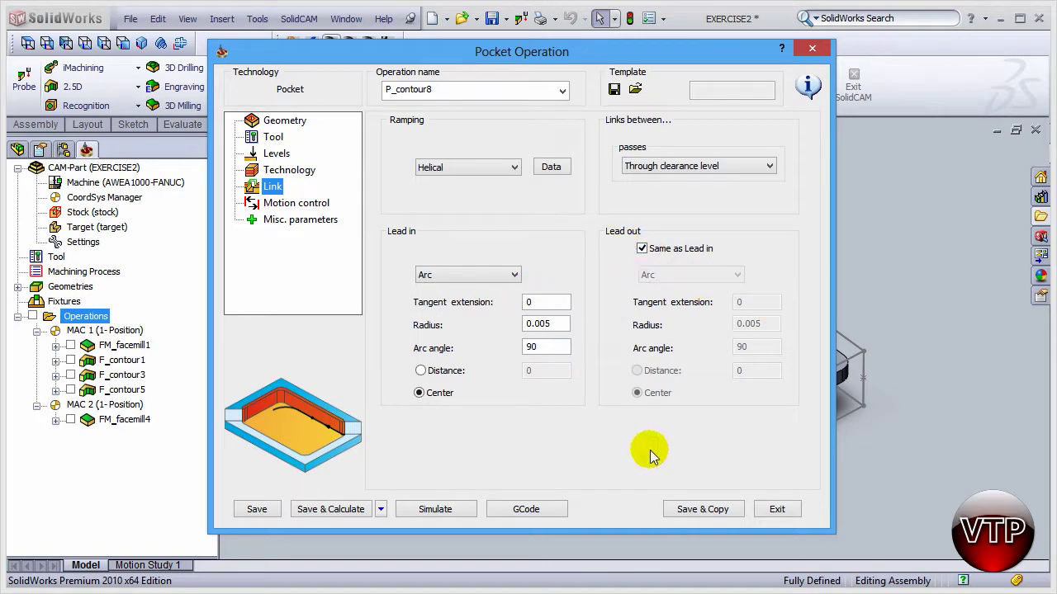
Calculate P_contour8 and play a slowed SolidVerify simulation, orbiting to inspect the machined pocket
click(330, 510)
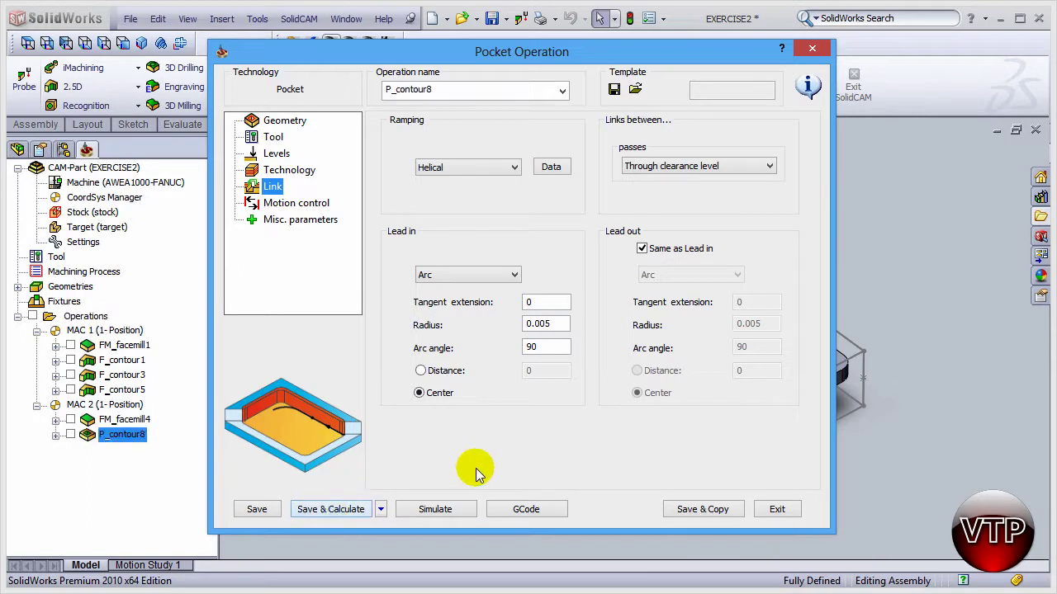
click(437, 509)
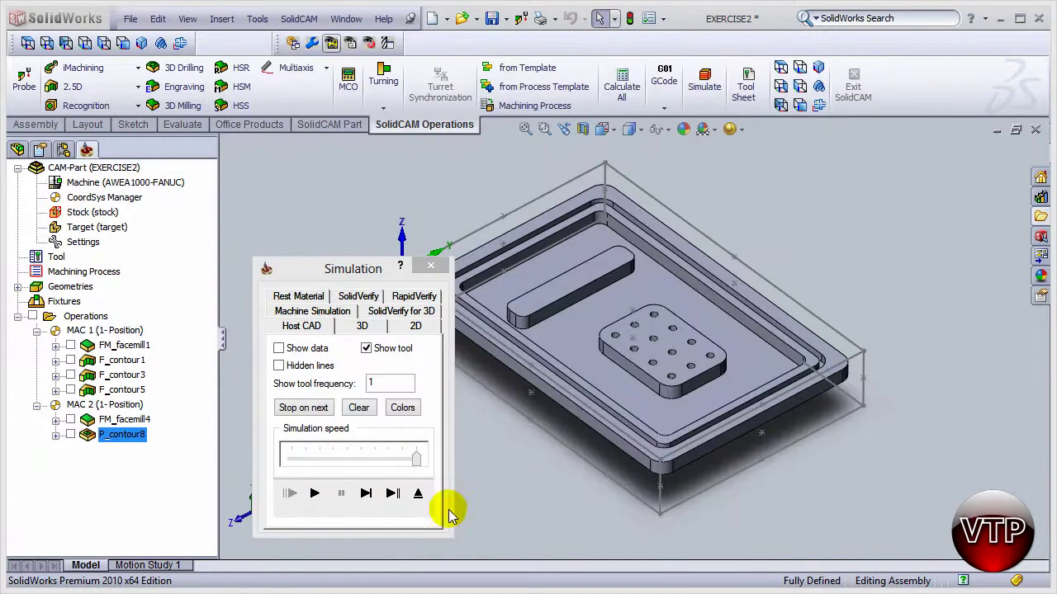
drag(415, 458, 240, 459)
click(359, 297)
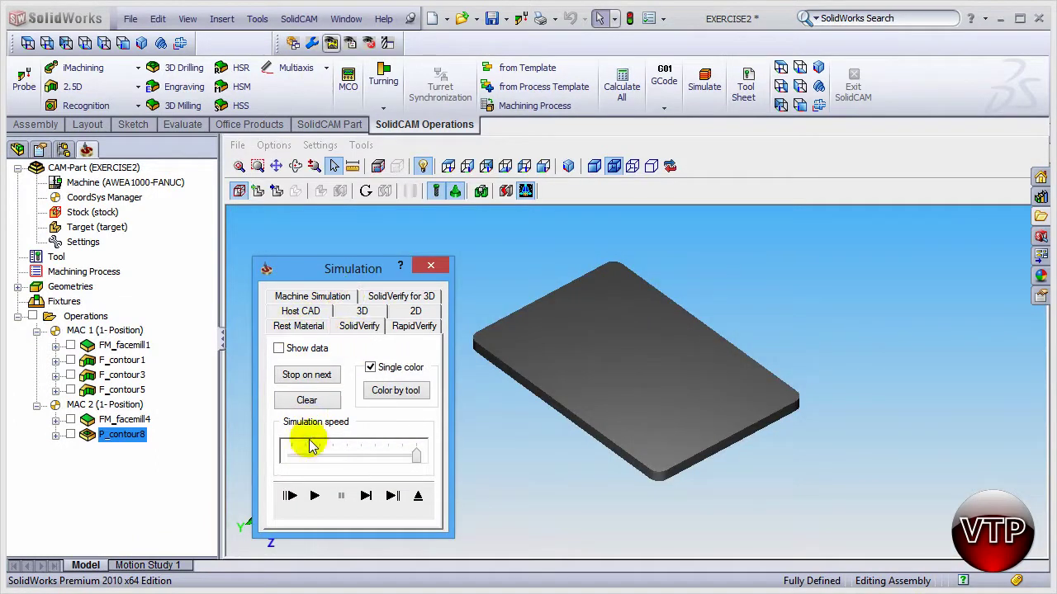
drag(417, 455, 360, 460)
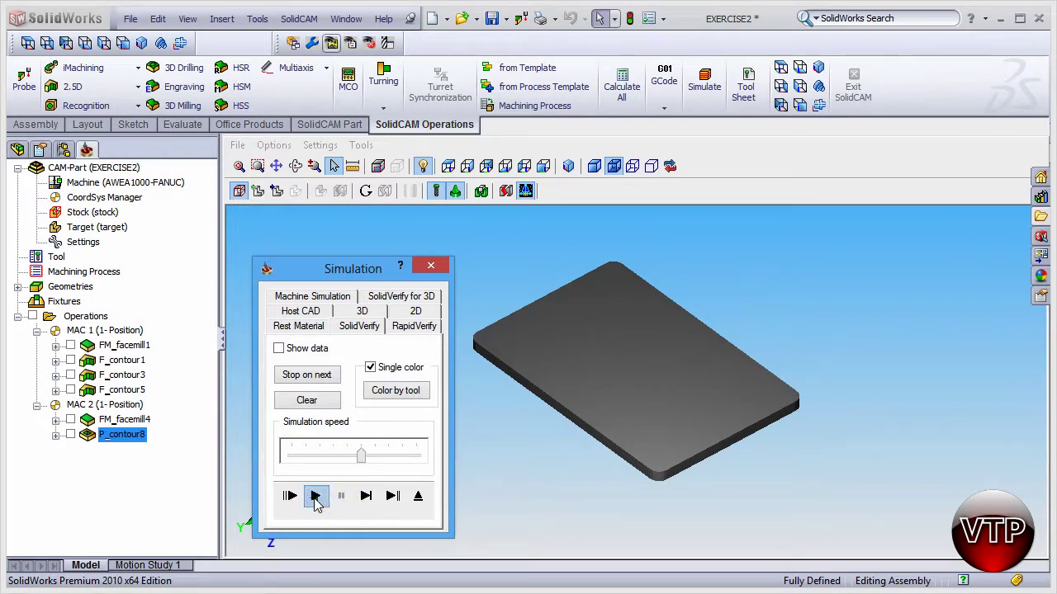
click(313, 497)
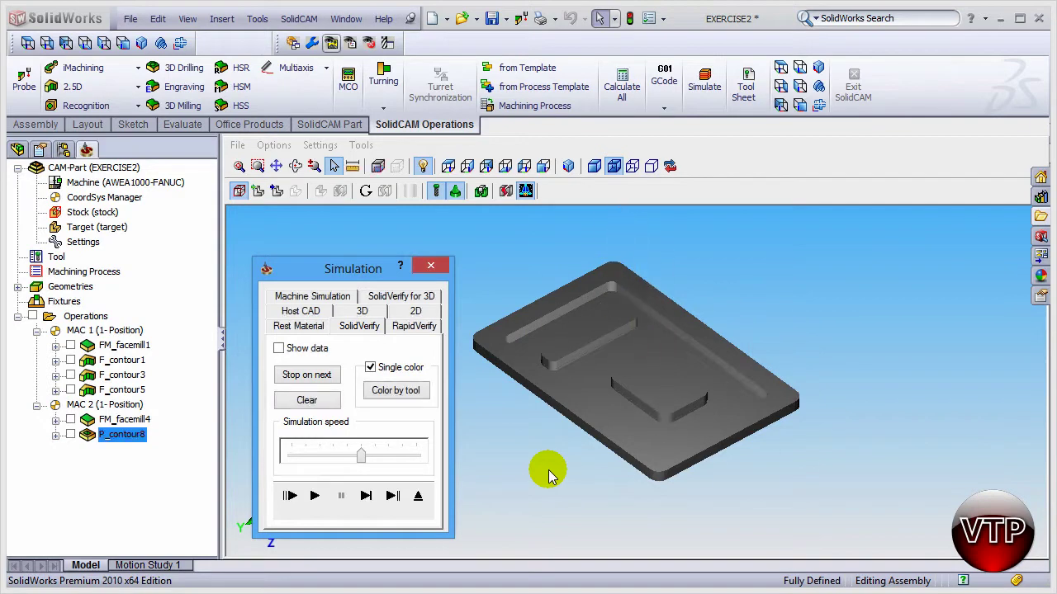
middle_drag(693, 442, 642, 422)
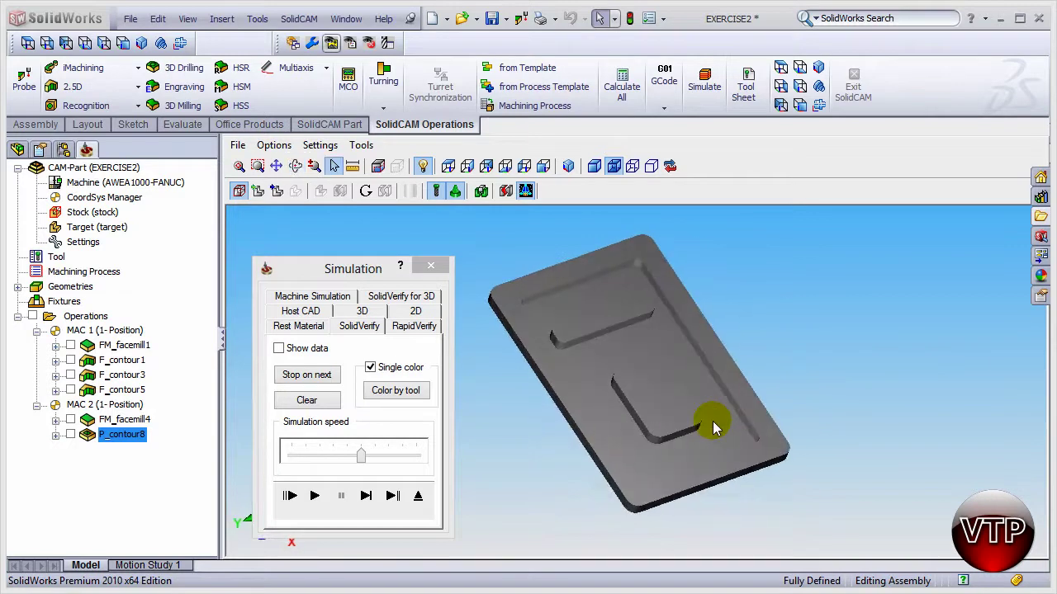
Close the simulation and exit the P_contour8 Pocket Operation dialog, returning to the MAC 2 part model
click(430, 271)
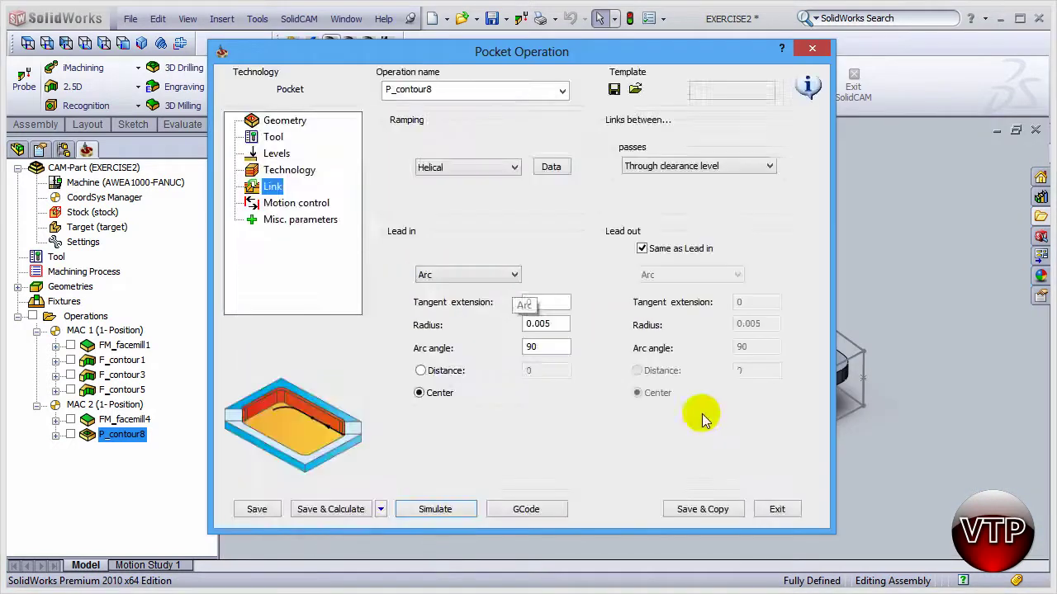
click(773, 510)
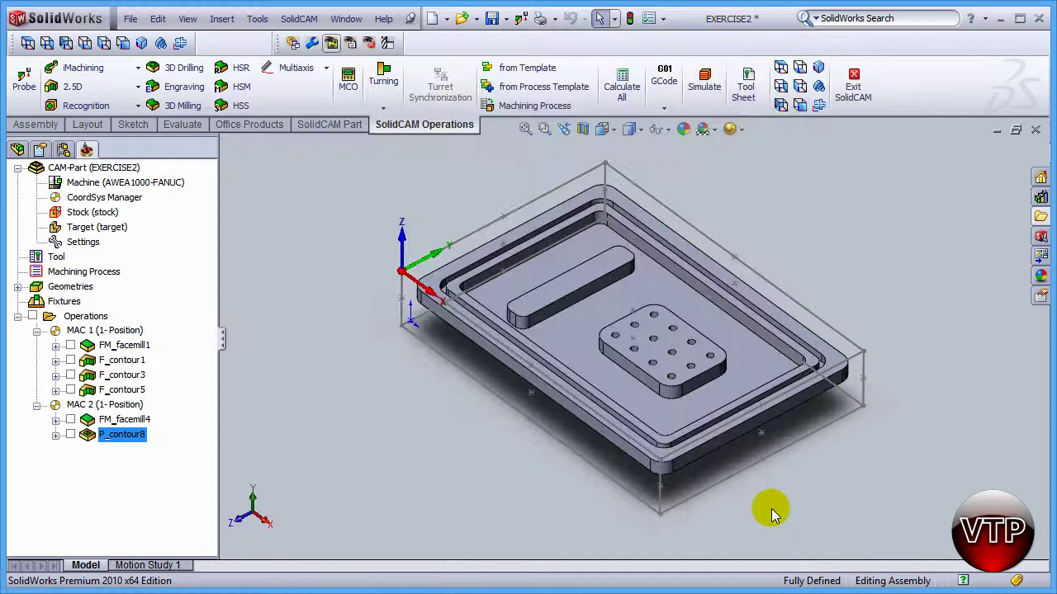